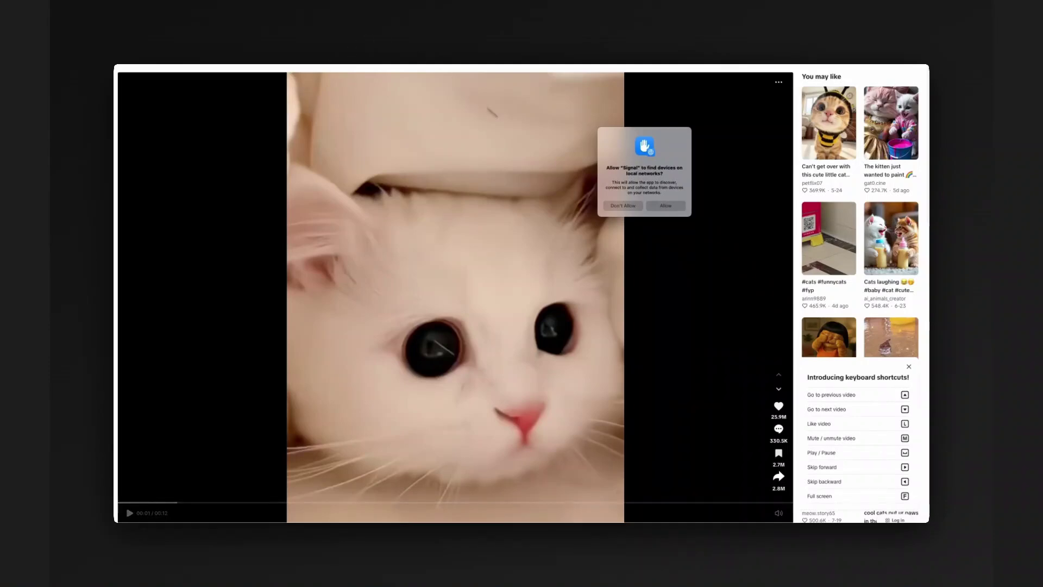
Decline the local-network permission request and pause the cat video at 00:04
click(617, 206)
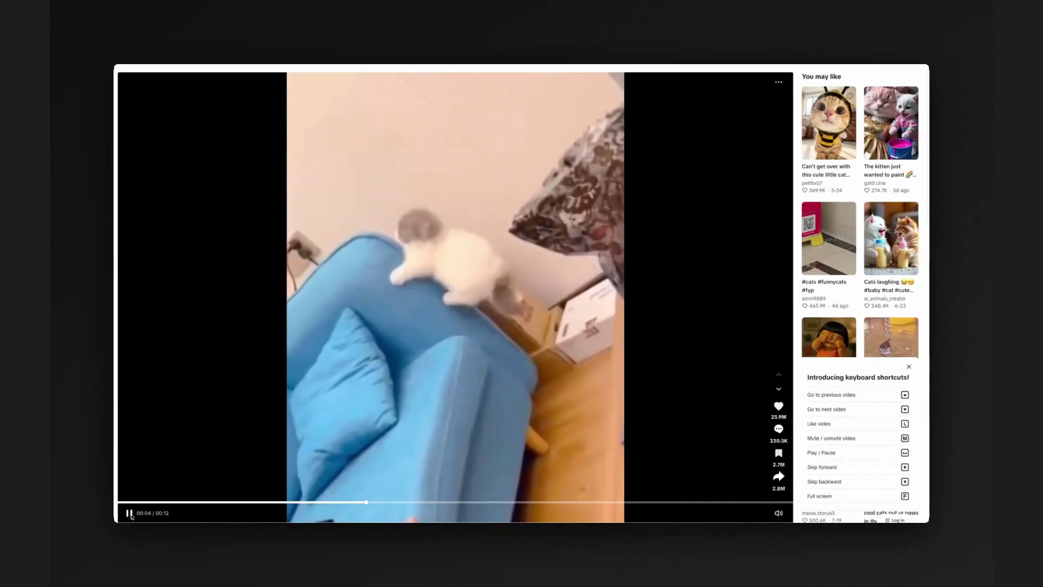
click(129, 513)
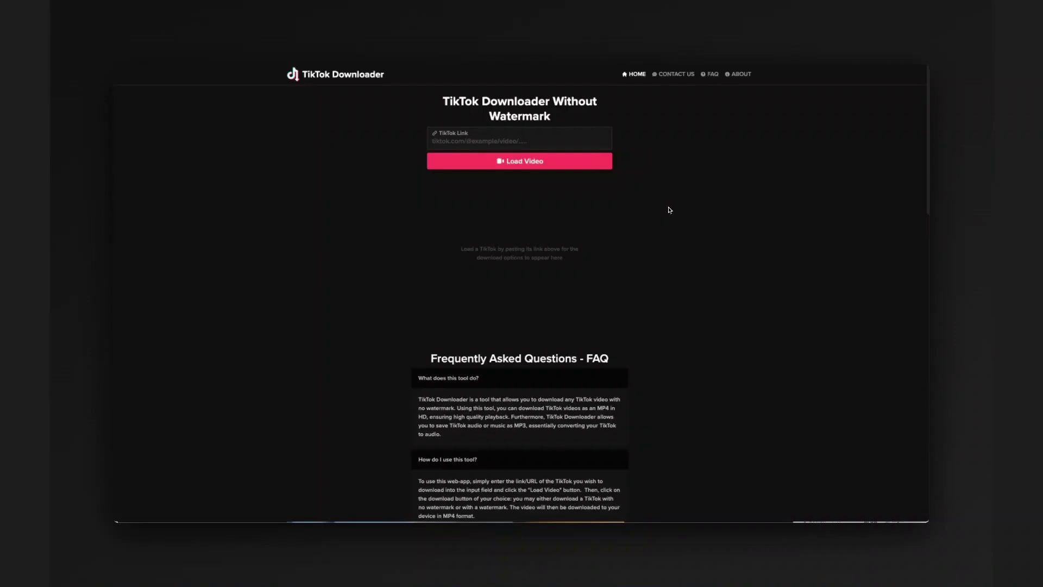
Paste the cat video's TikTok link into TikTok Downloader and load it for watermark-free MP4/MP3 download
click(538, 142)
key(ctrl+v)
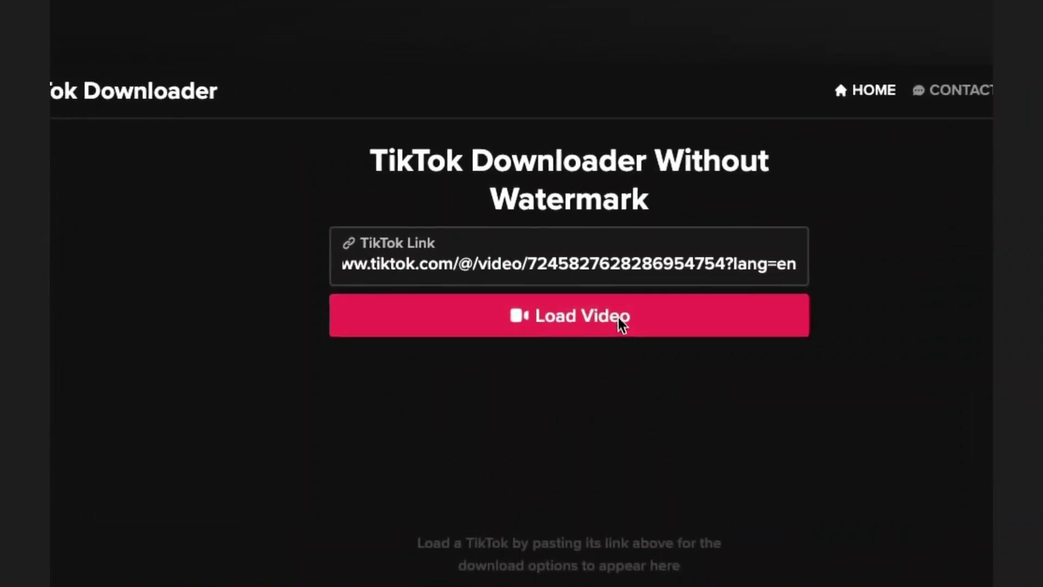
click(622, 321)
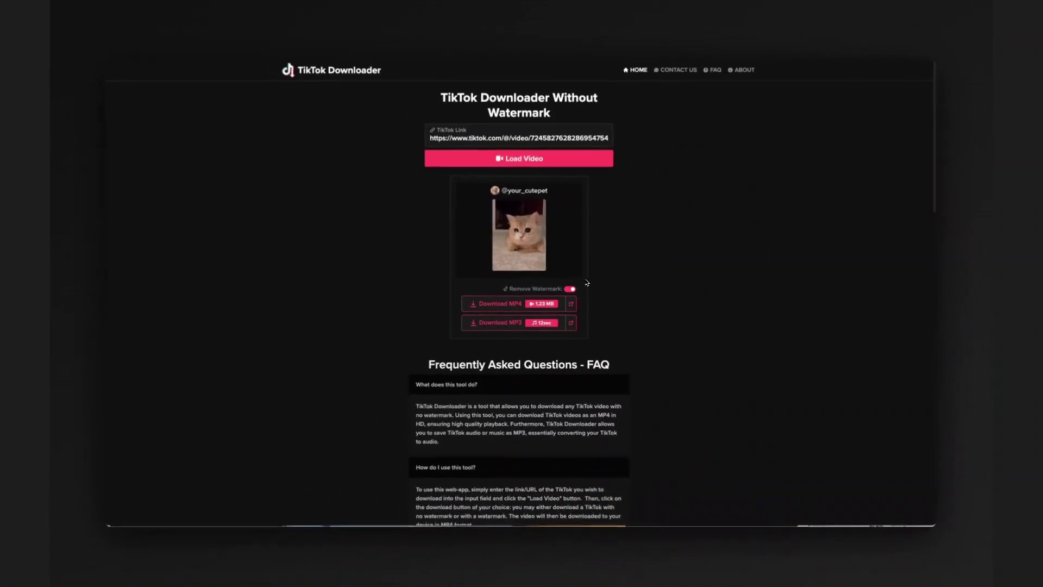
scroll(610, 287, down, 1)
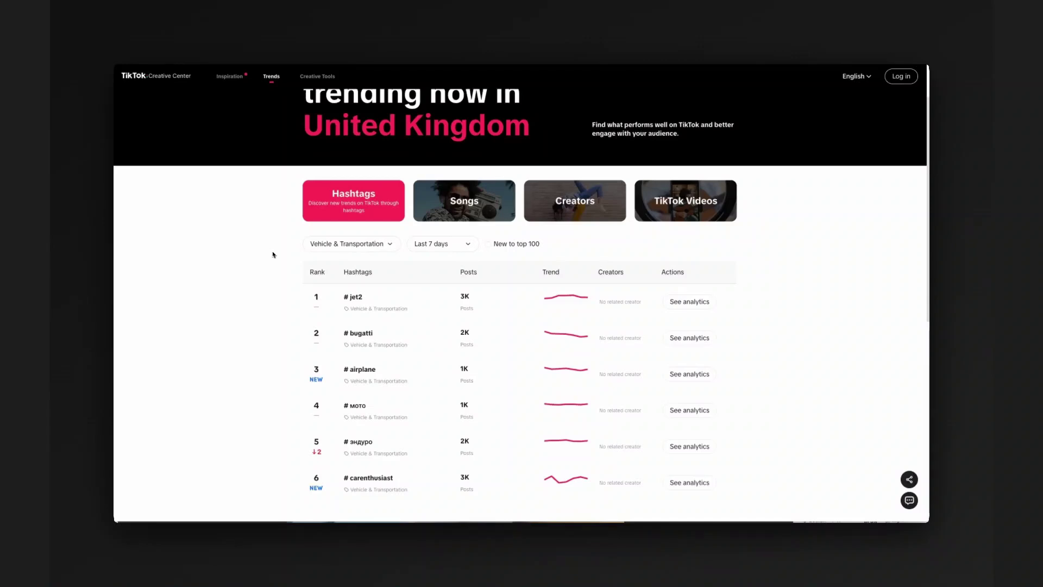
Scroll through the UK Vehicle & Transportation hashtag ranking for the last 7 days, led by #jet2
scroll(273, 254, up, 2)
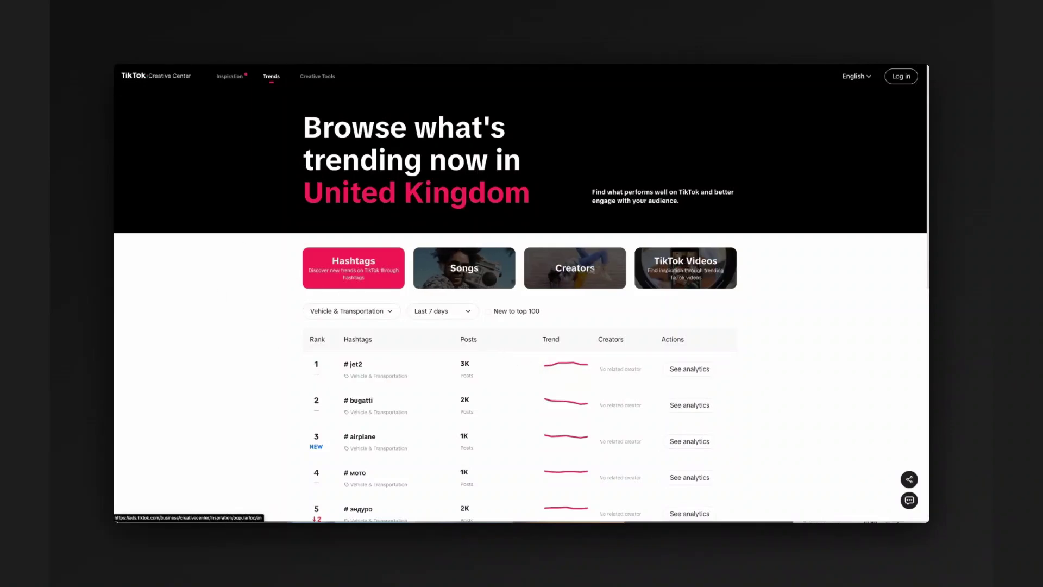
scroll(556, 304, down, 1)
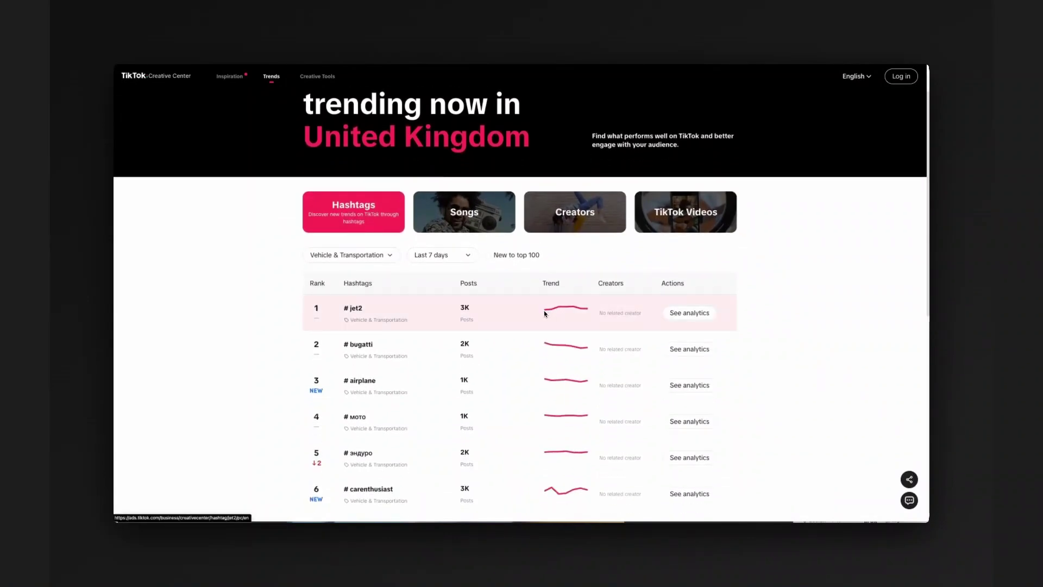
scroll(545, 312, down, 1)
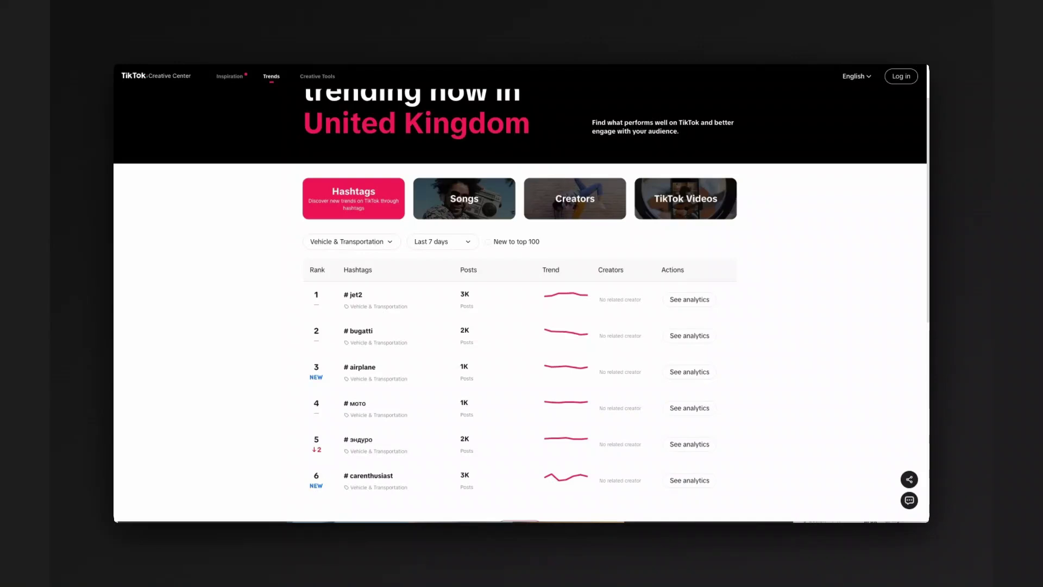
scroll(824, 296, down, 2)
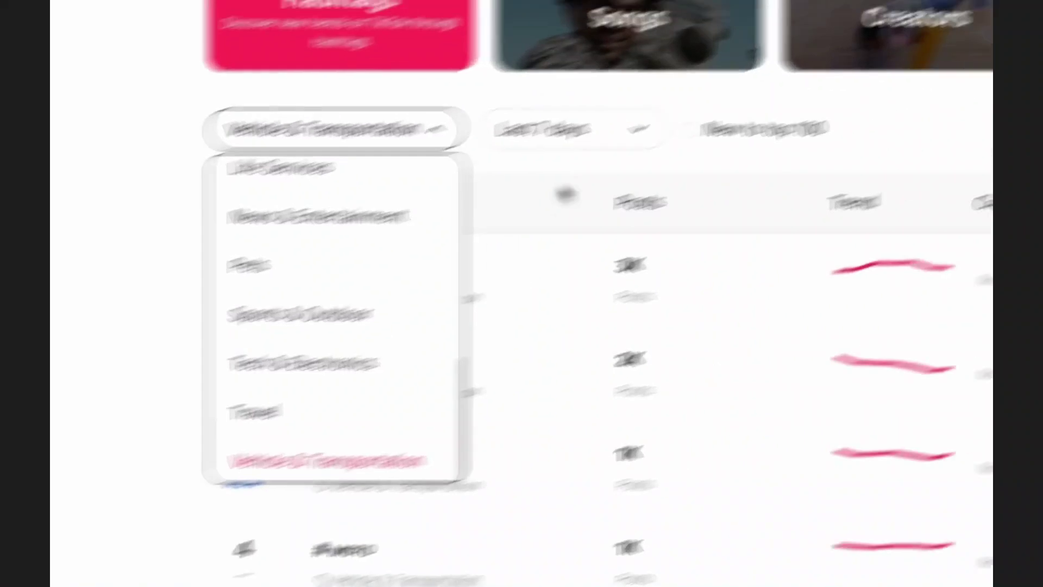
Switch the hashtag list to Last 30 days, filter to New to top 100, and load more hashtags
click(587, 133)
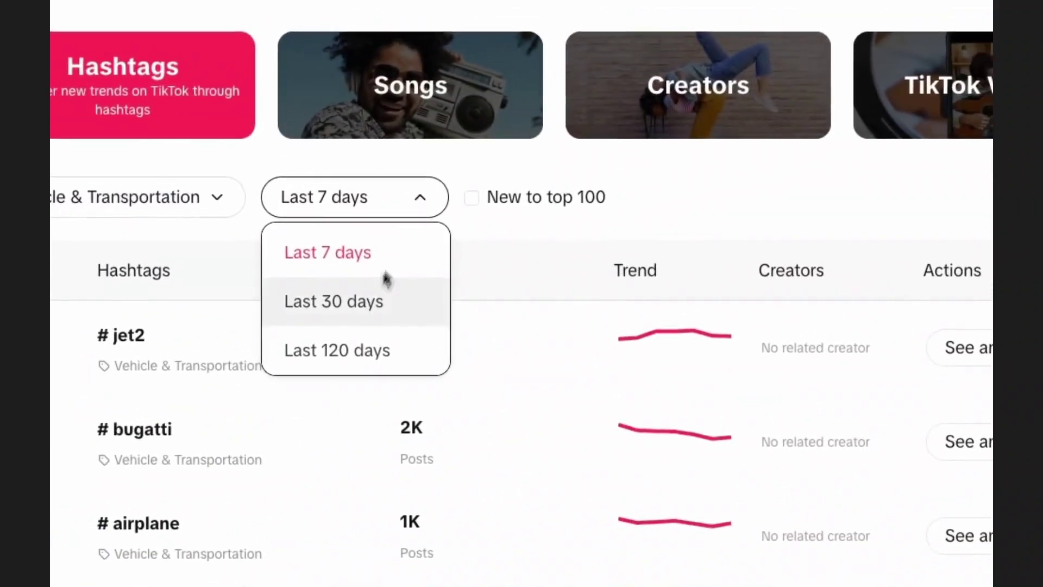
click(366, 301)
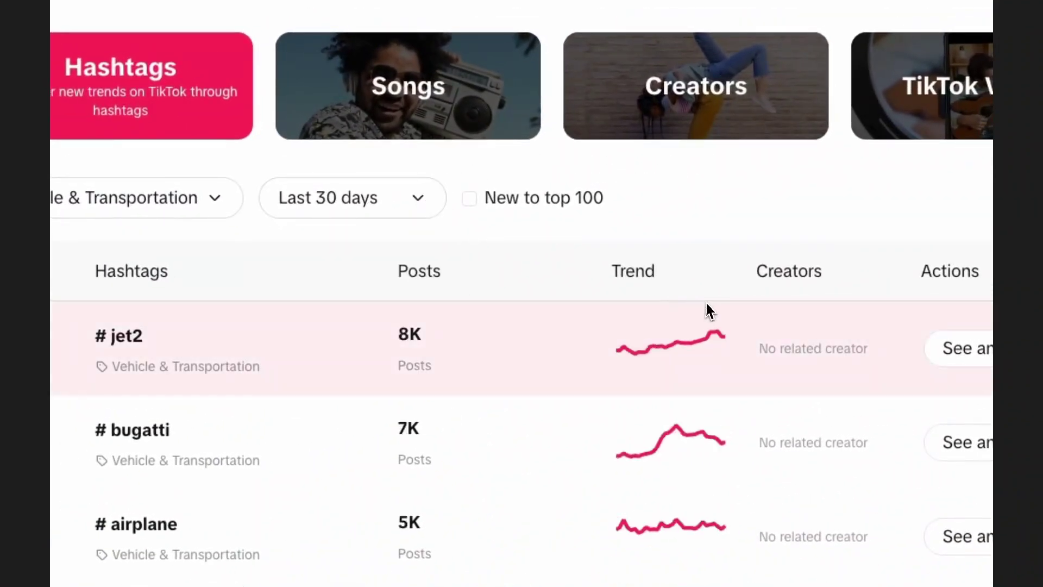
click(534, 200)
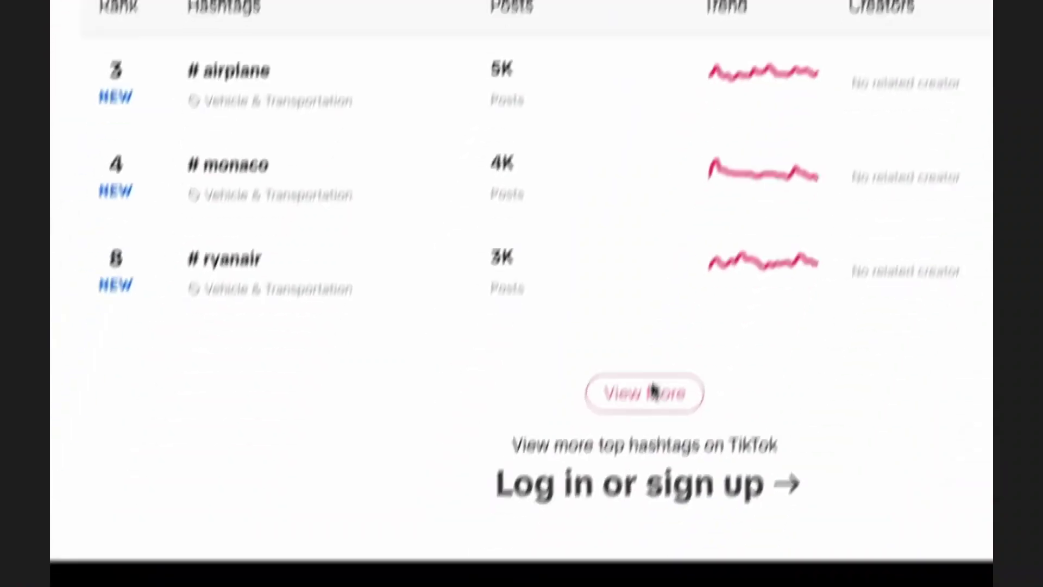
click(652, 391)
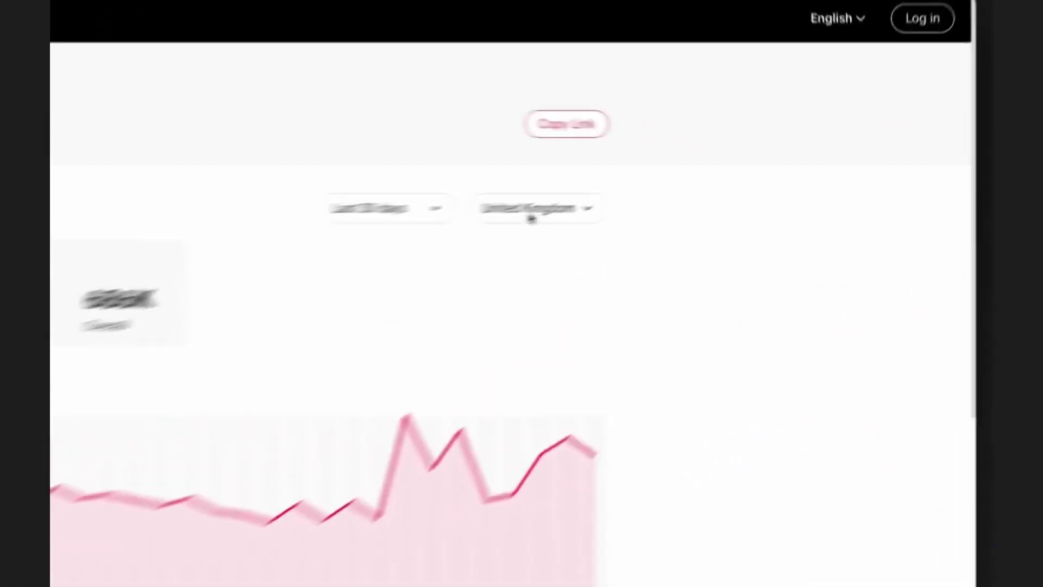
Change the #carenthusiast insights region to Peru, showing 6 posts over 30 days
click(532, 212)
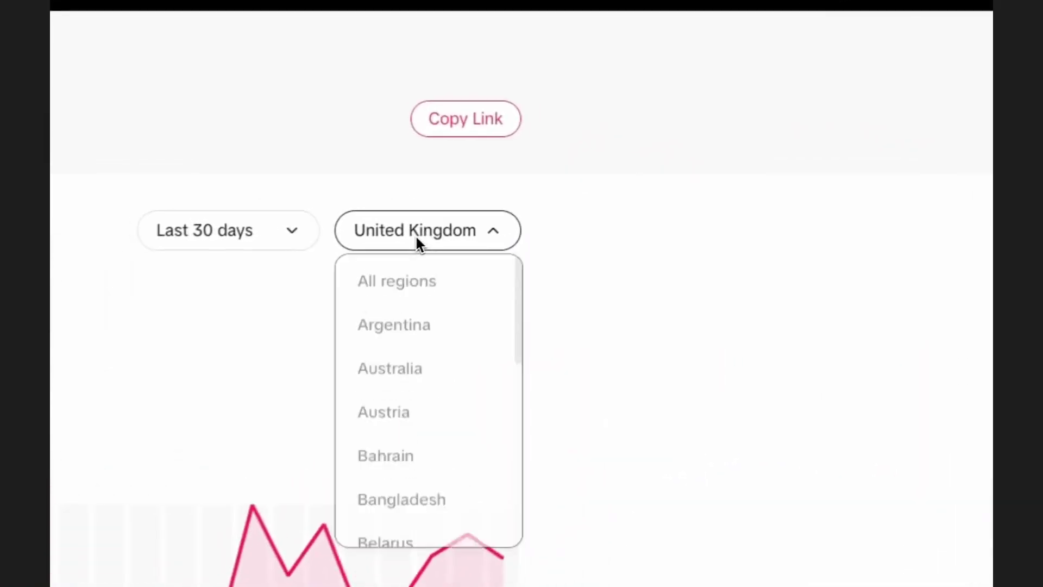
scroll(433, 443, down, 5)
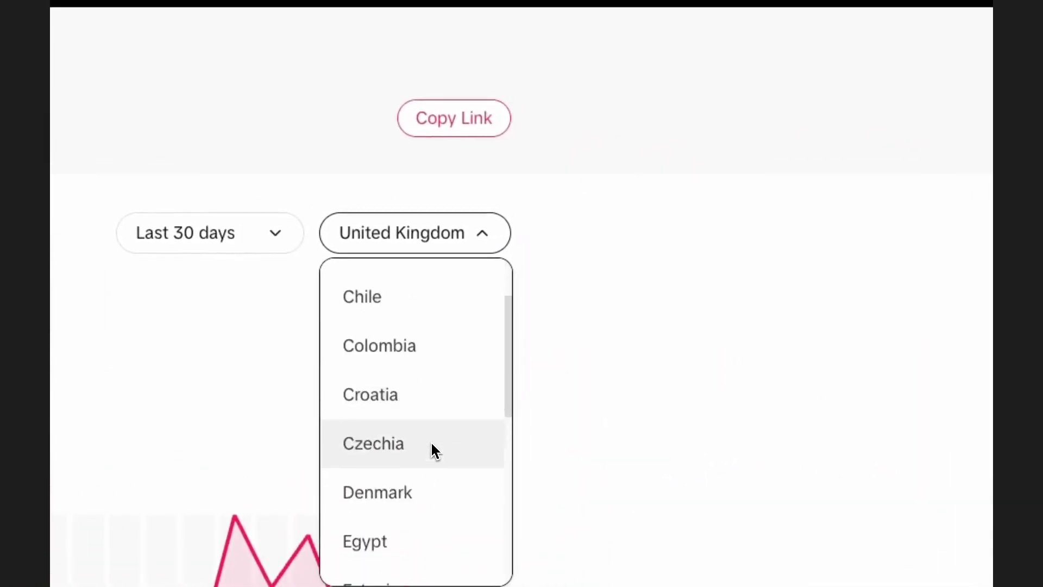
scroll(432, 441, down, 10)
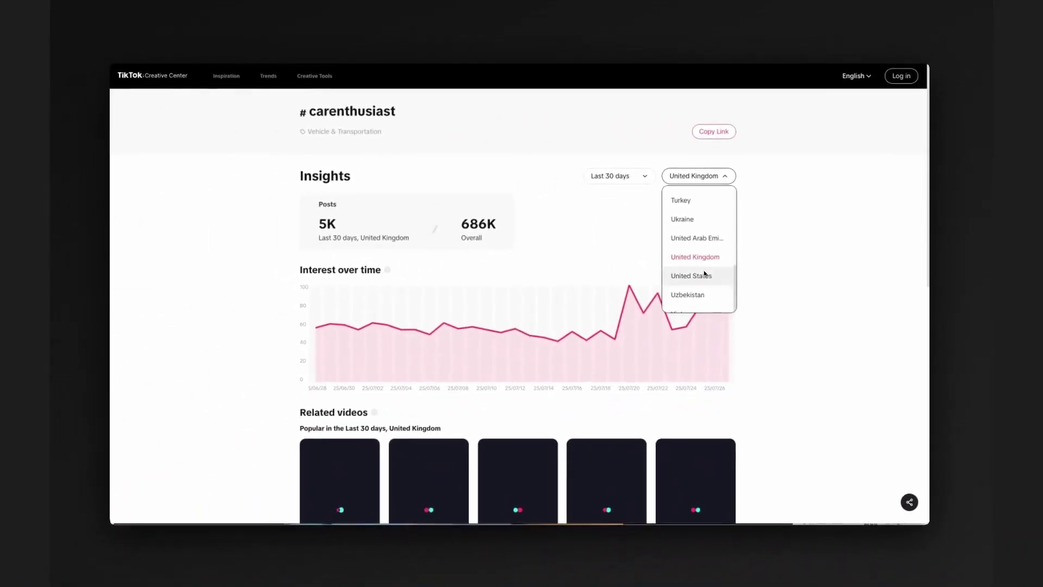
scroll(704, 274, up, 3)
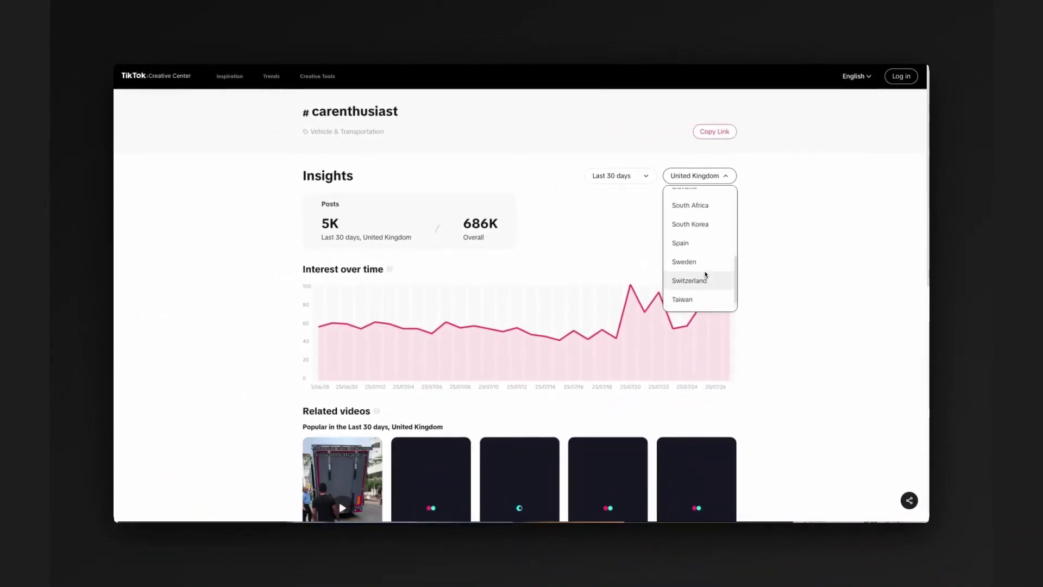
scroll(705, 274, up, 4)
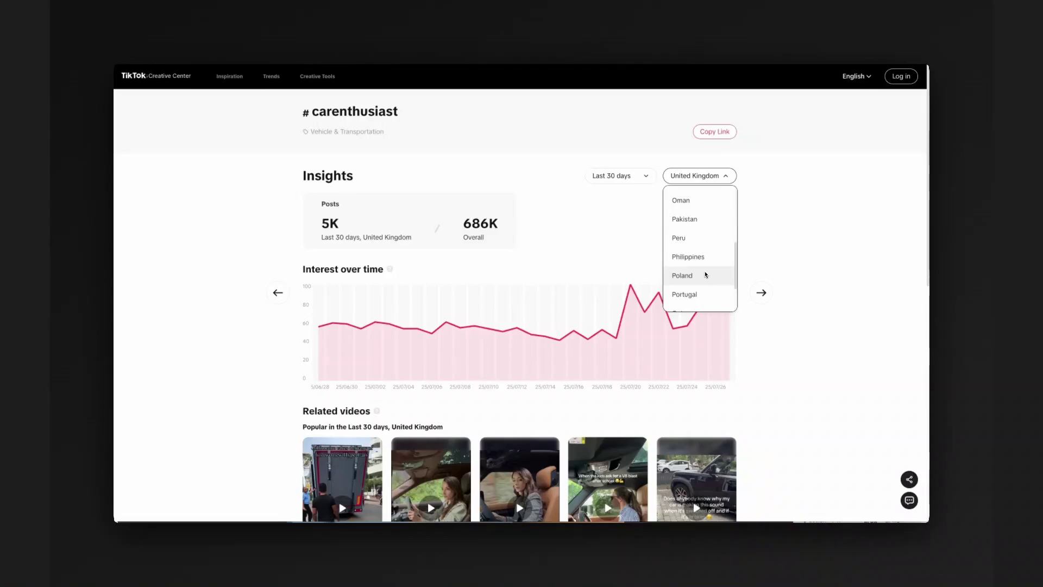
scroll(705, 275, up, 3)
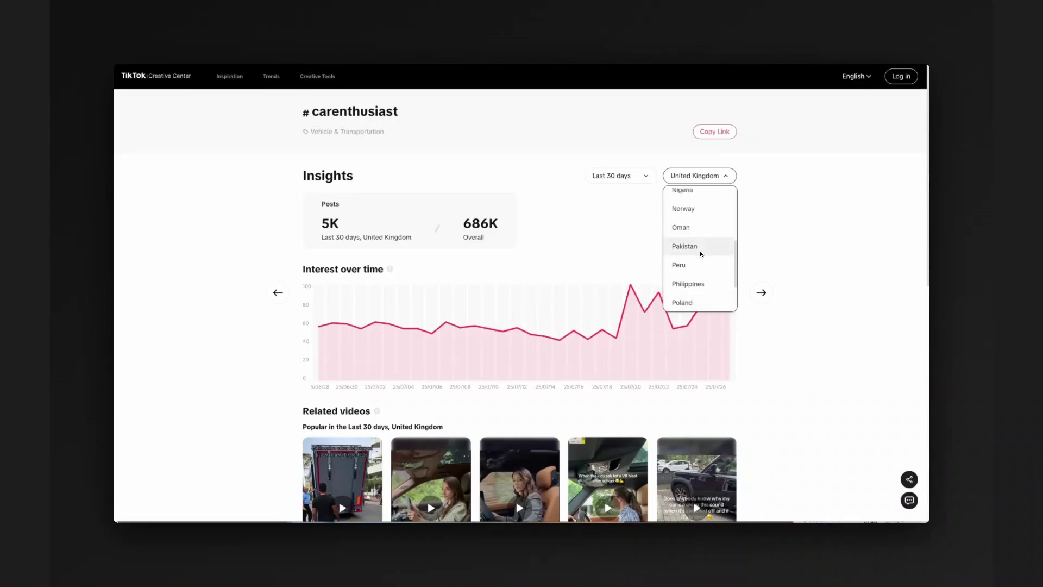
click(700, 265)
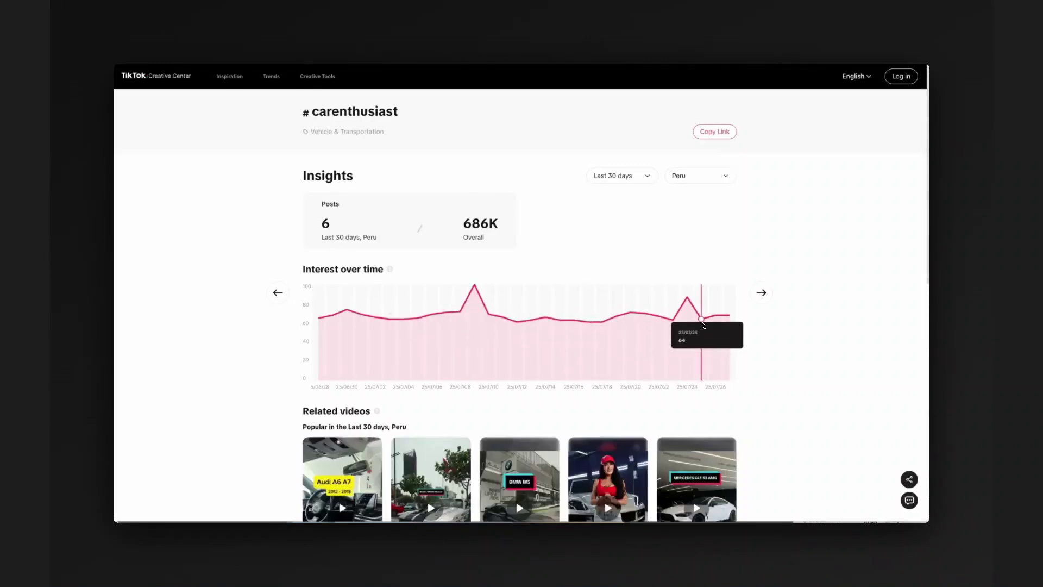
scroll(630, 329, down, 3)
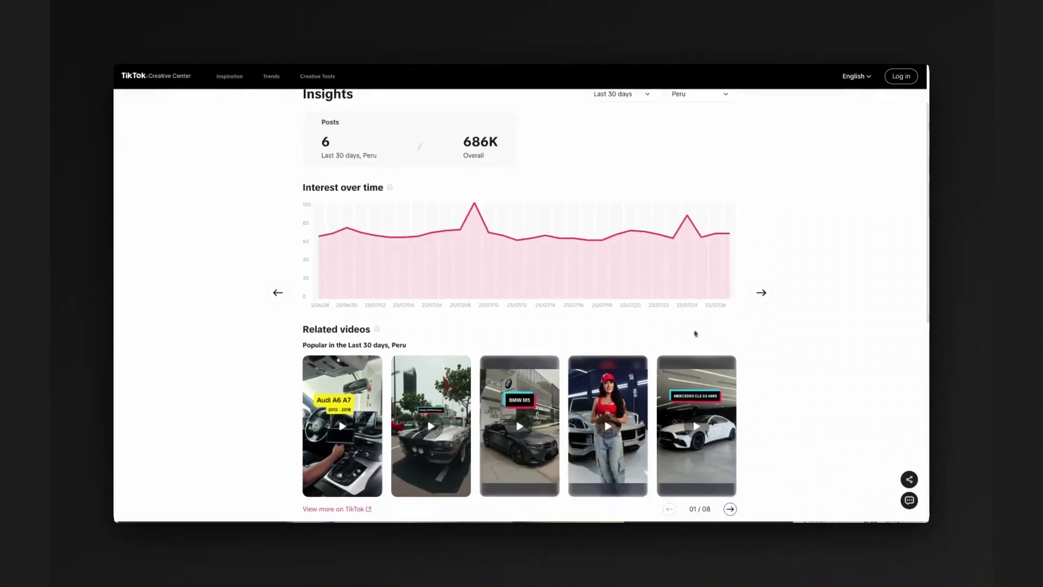
scroll(418, 364, down, 3)
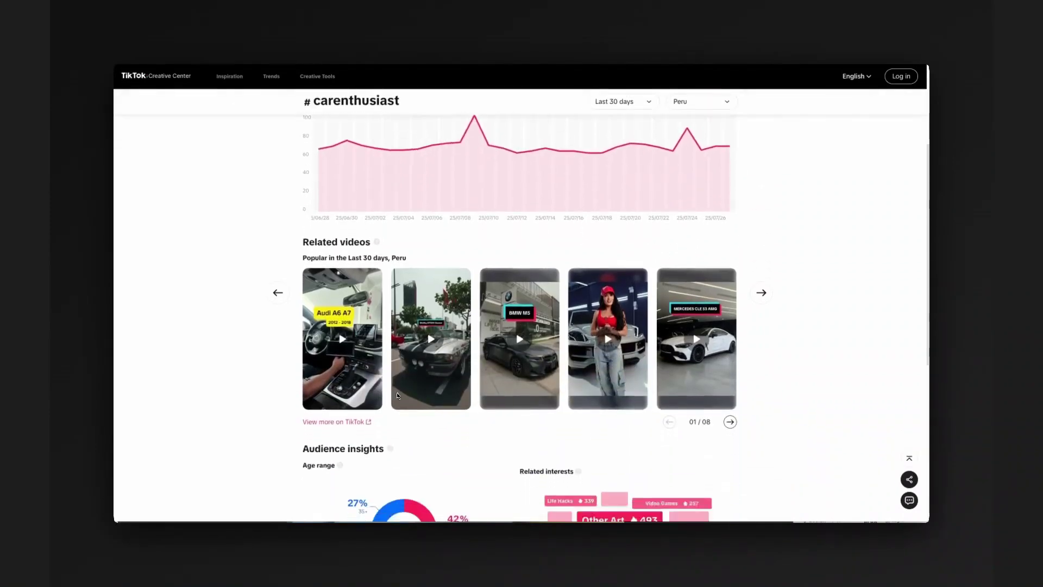
scroll(397, 395, down, 5)
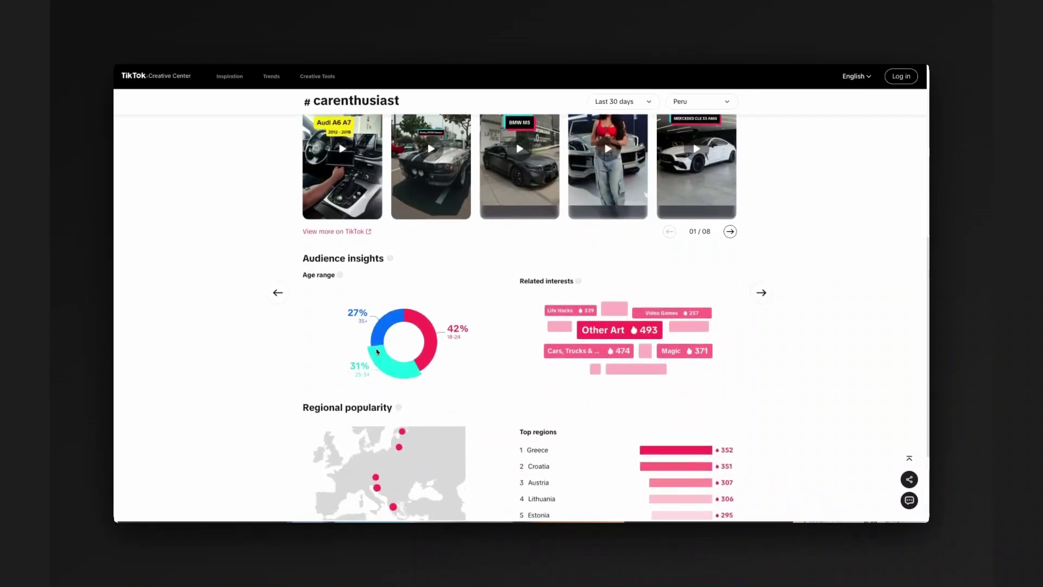
mouse_move(570, 311)
scroll(437, 354, down, 1)
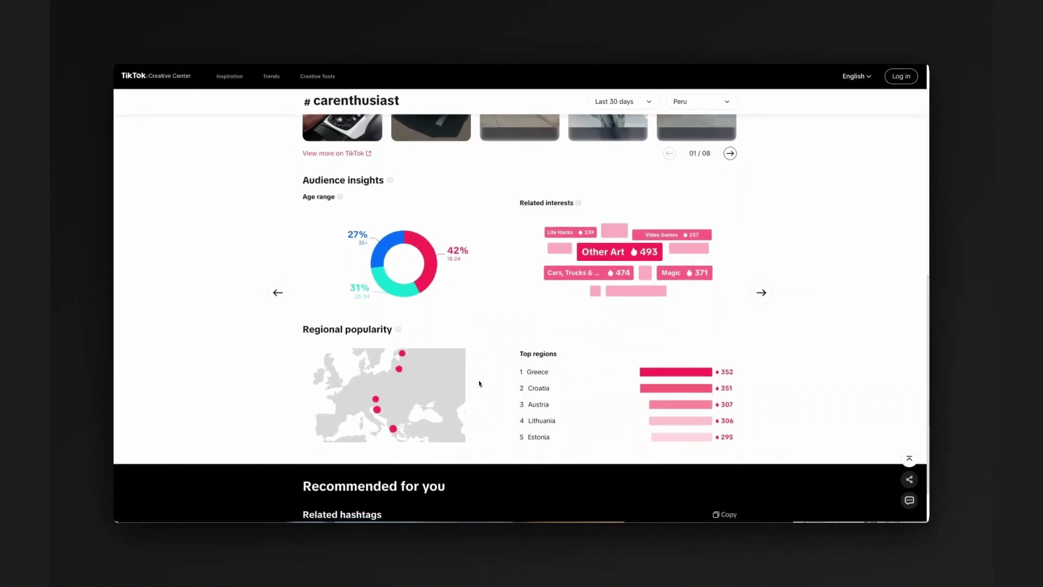
scroll(478, 383, down, 1)
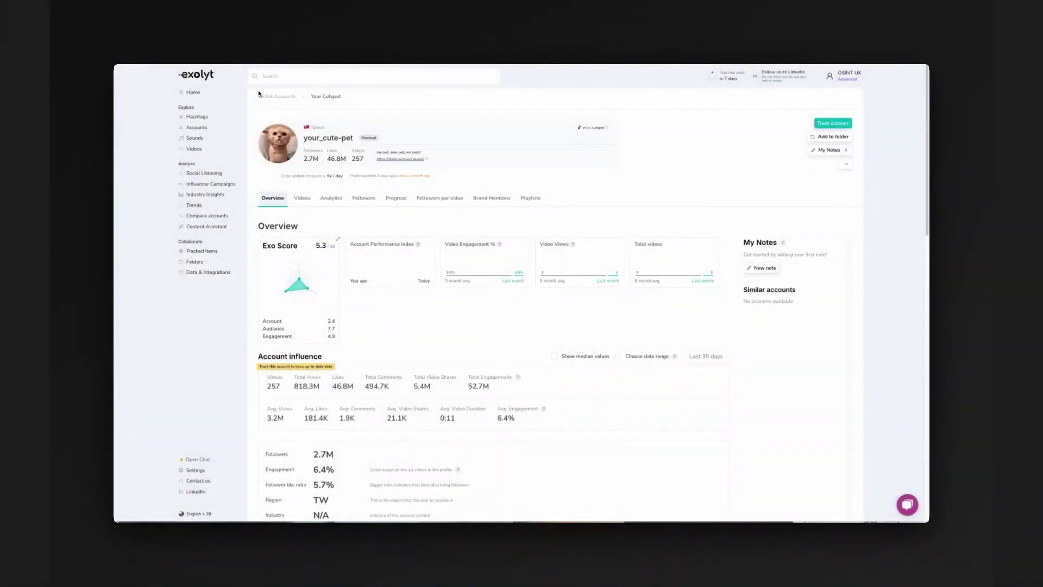
Highlight the pet account's display name on the Exolyt overview
scroll(528, 240, down, 1)
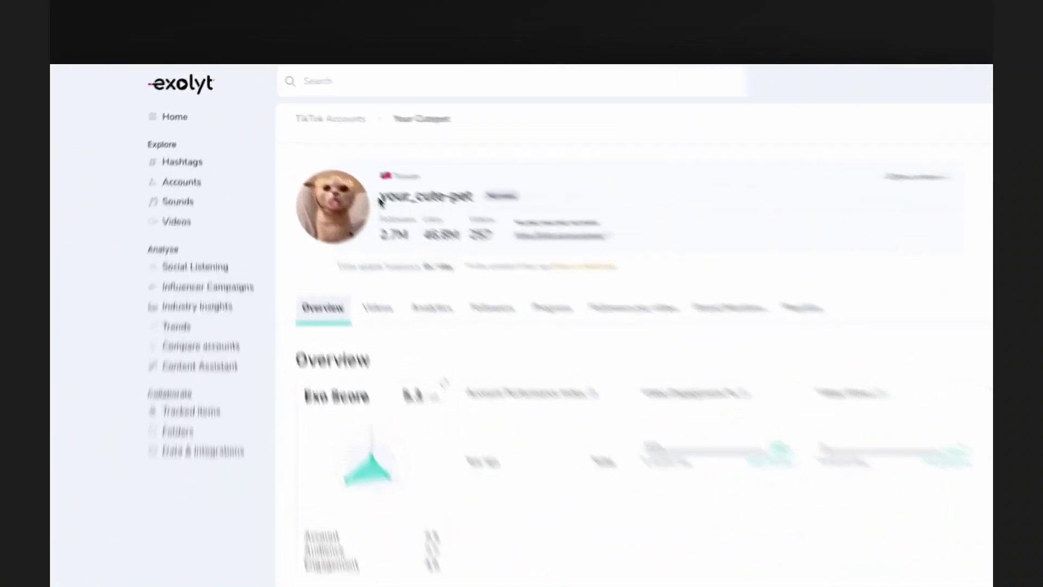
drag(312, 133, 353, 136)
click(402, 117)
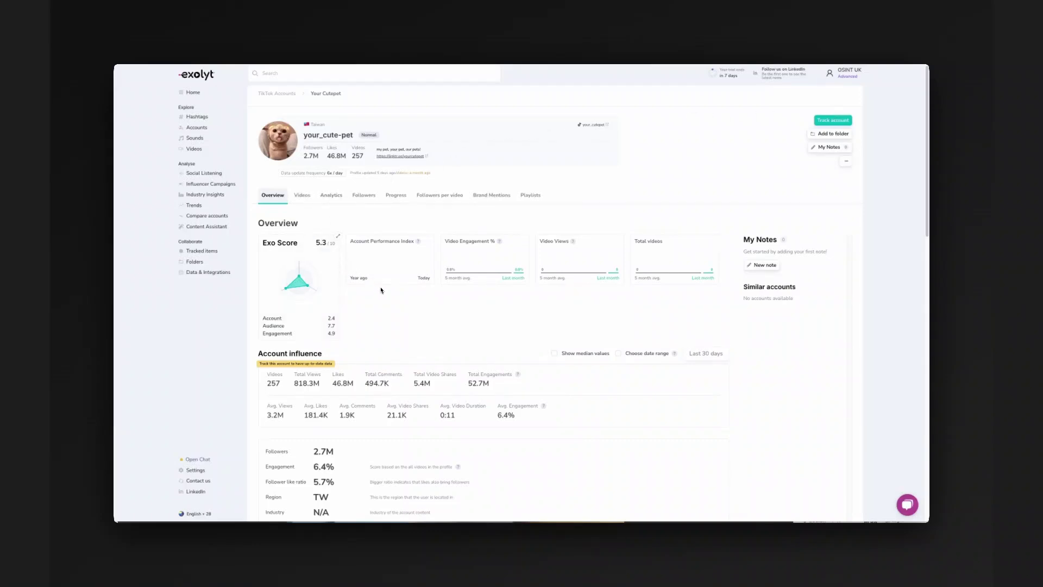
Highlight the 818.3M Total Views figure and browse the Account growth chart and weekly progress cards
scroll(409, 298, down, 1)
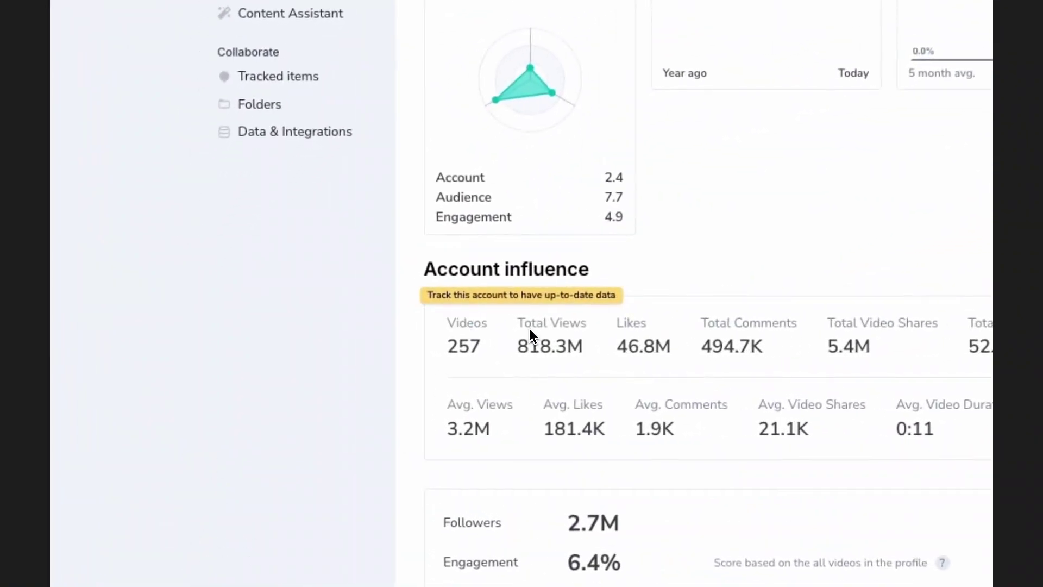
drag(530, 328, 671, 321)
scroll(690, 318, down, 10)
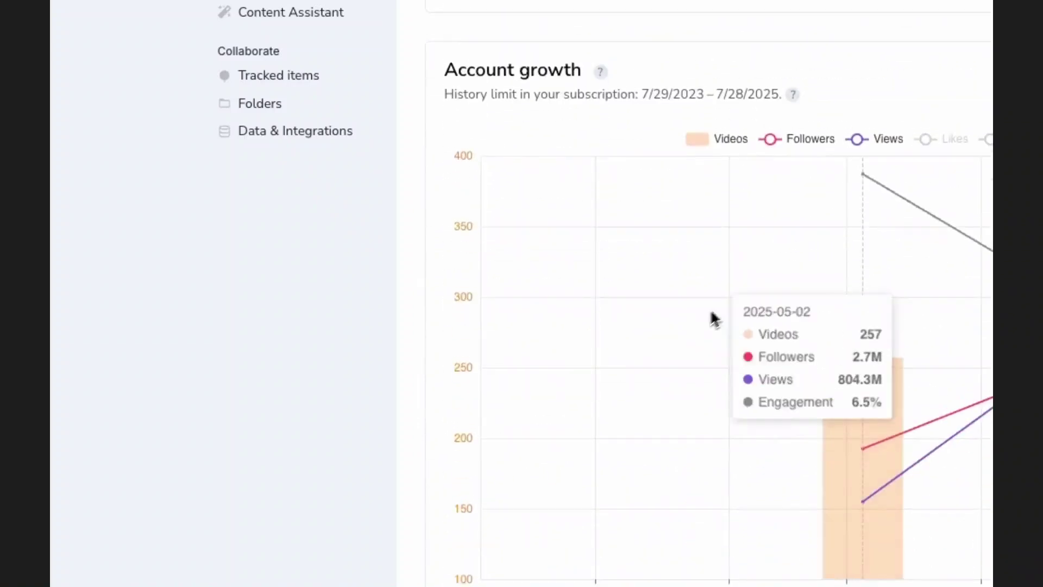
scroll(812, 217, up, 1)
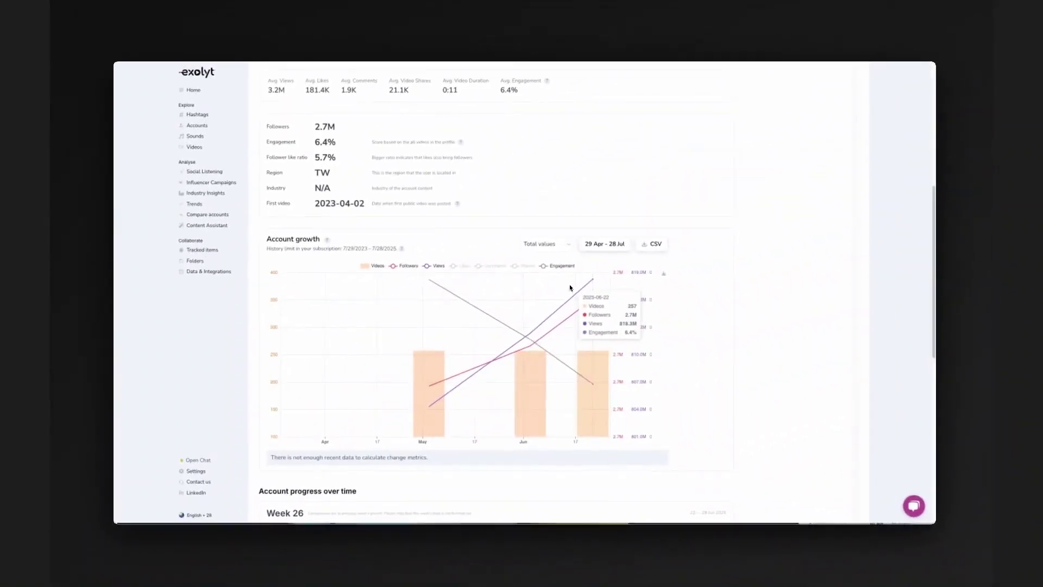
scroll(695, 284, down, 3)
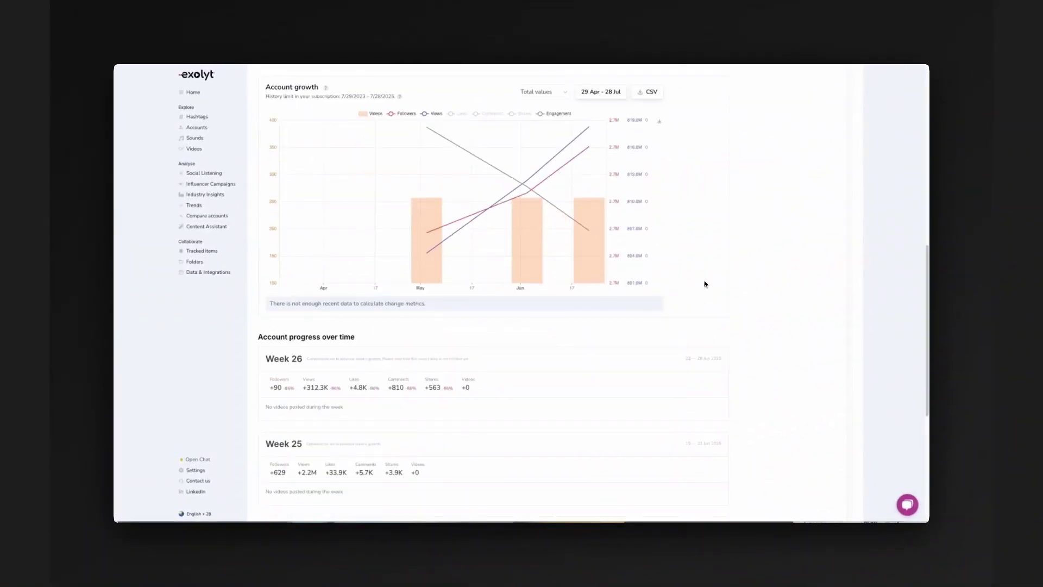
scroll(705, 284, down, 1)
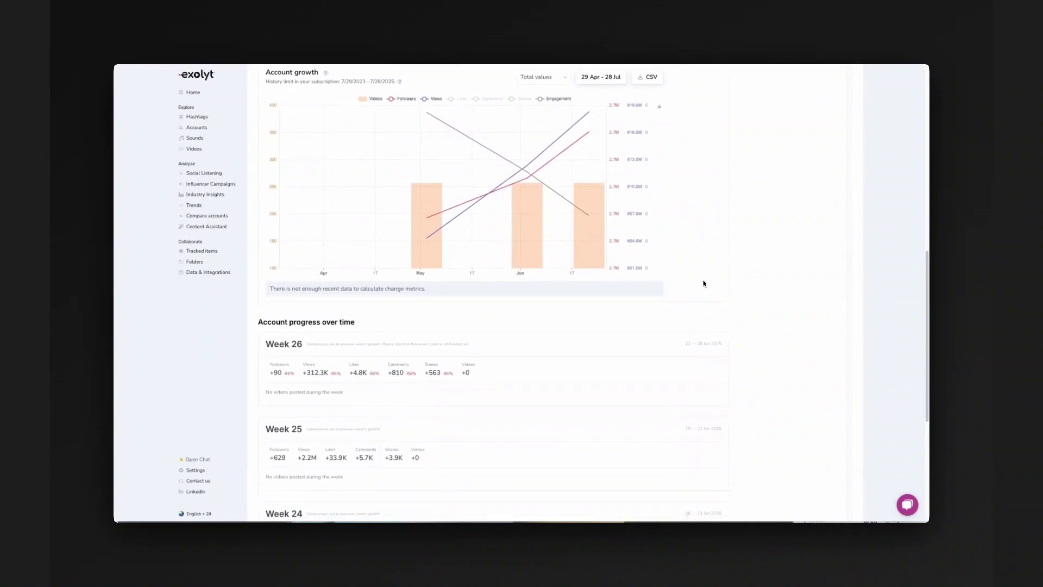
scroll(704, 283, down, 3)
scroll(703, 283, down, 3)
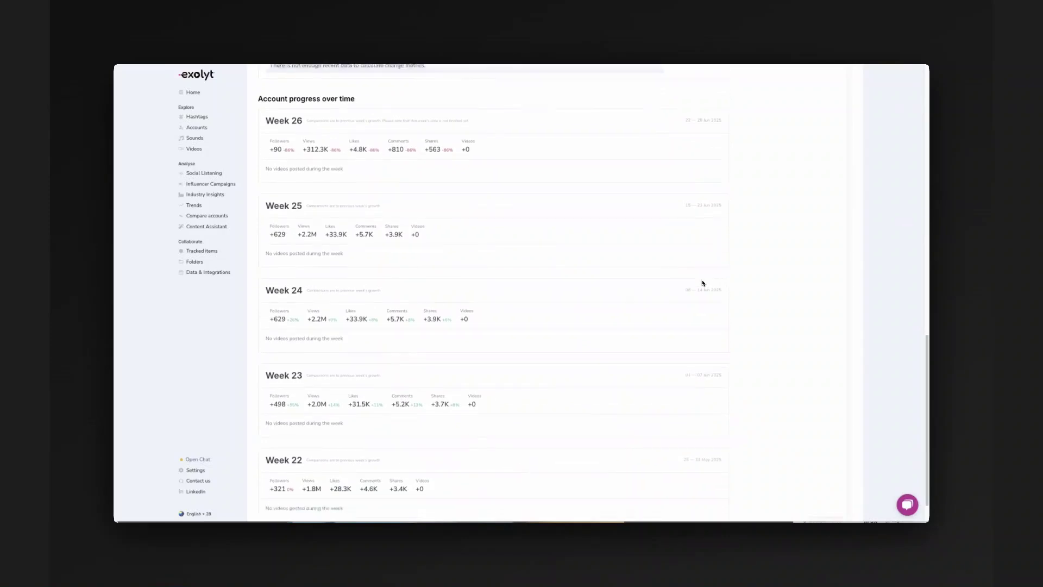
scroll(703, 283, up, 8)
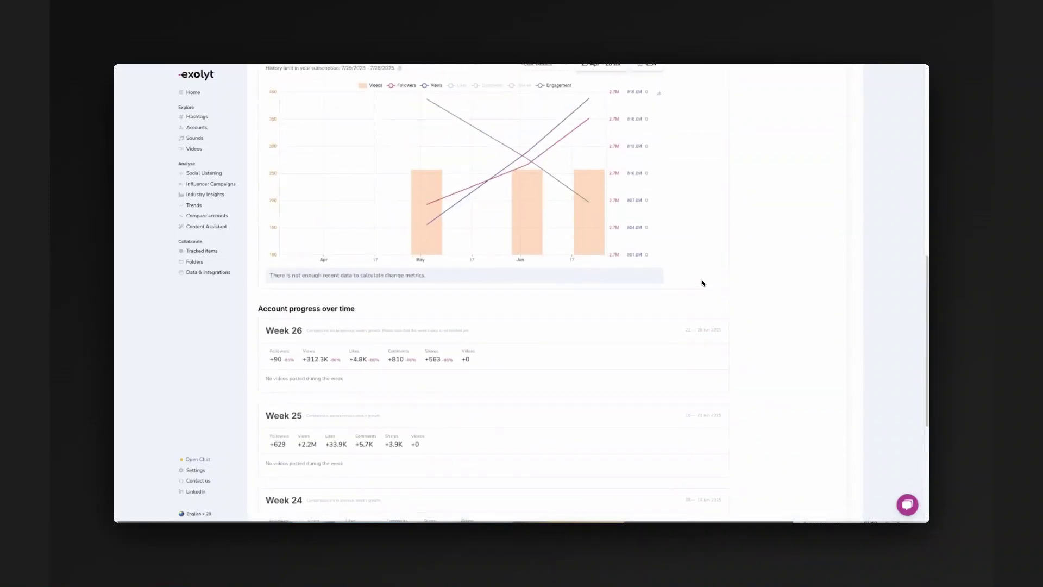
scroll(702, 283, up, 2)
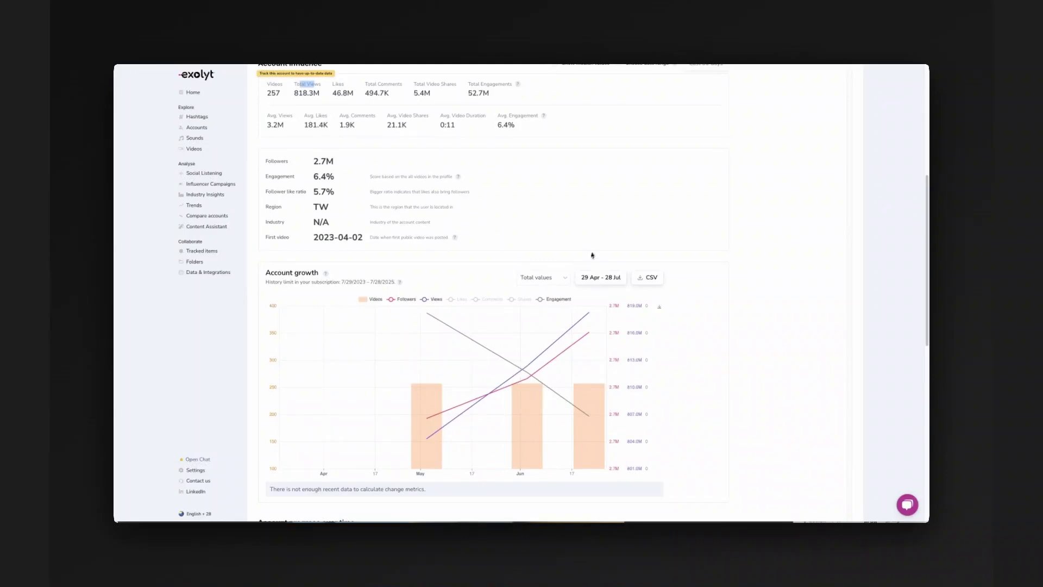
scroll(594, 250, up, 4)
scroll(594, 250, up, 4)
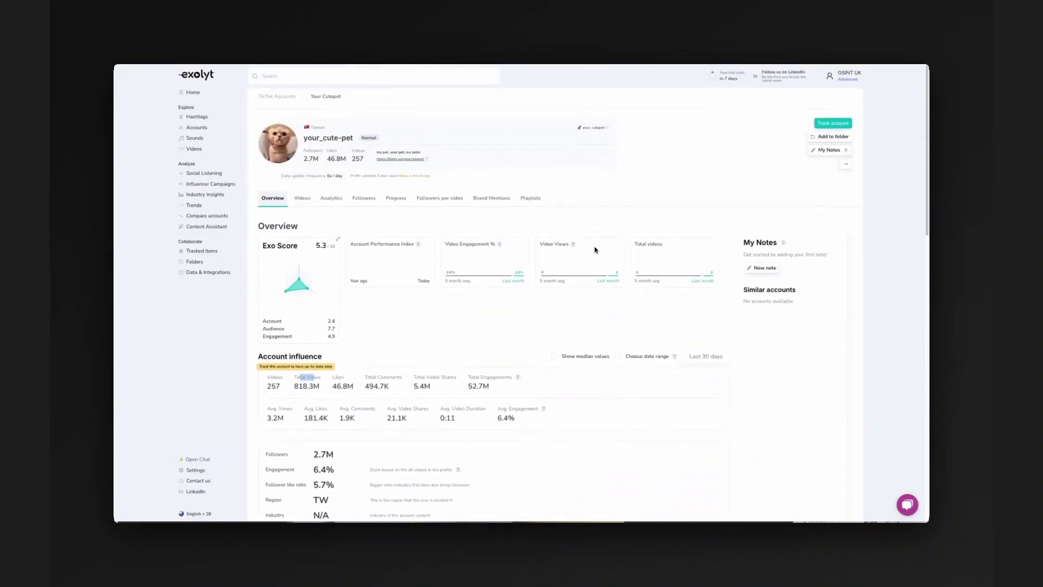
scroll(533, 299, down, 12)
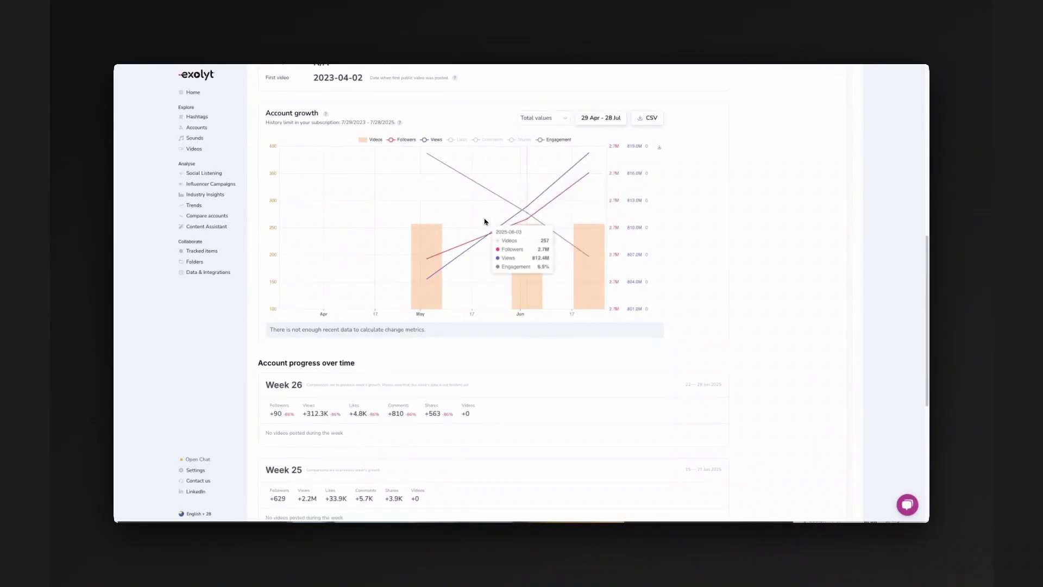
scroll(485, 221, up, 12)
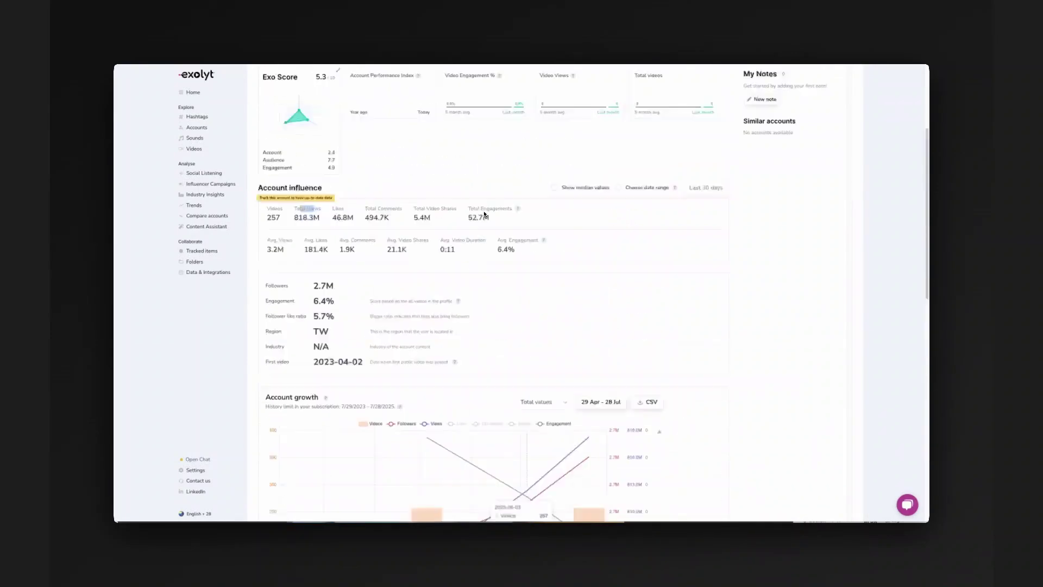
Highlight Taiwan, list the account's videos, then browse Analytics charts: Videos per week, Posting frequency, Best time to post
double_click(317, 127)
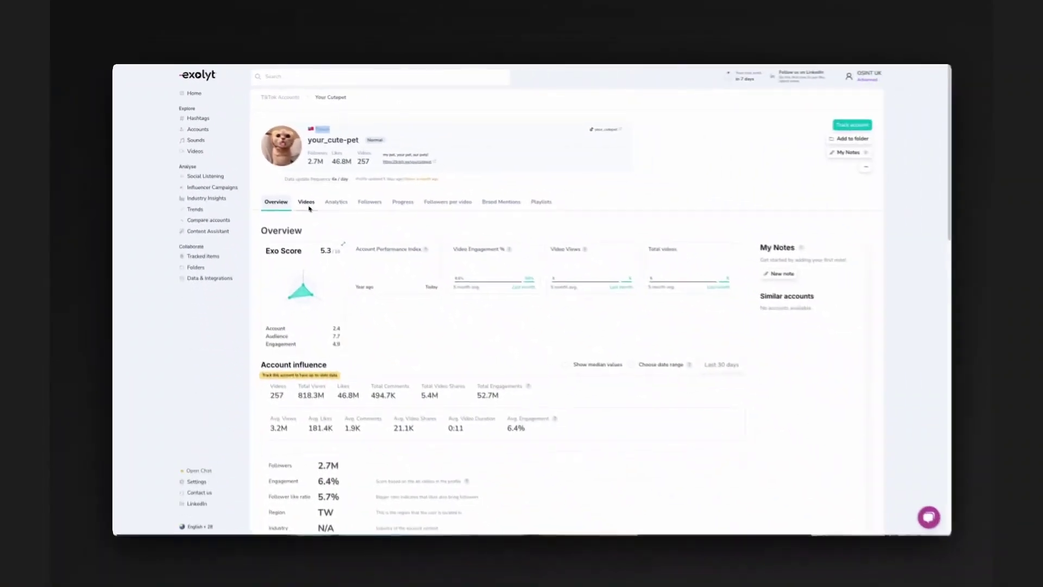
click(308, 204)
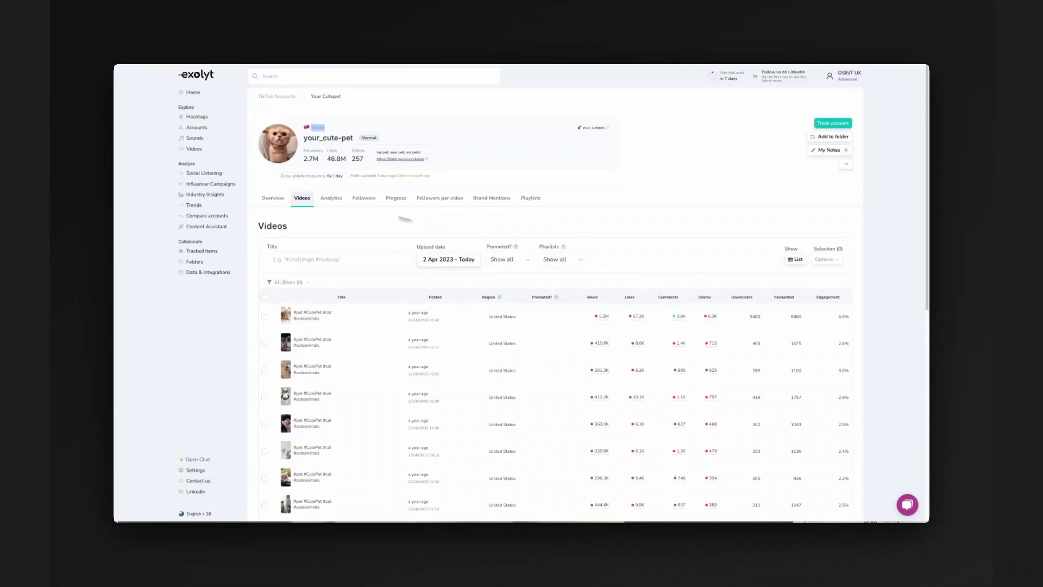
click(331, 198)
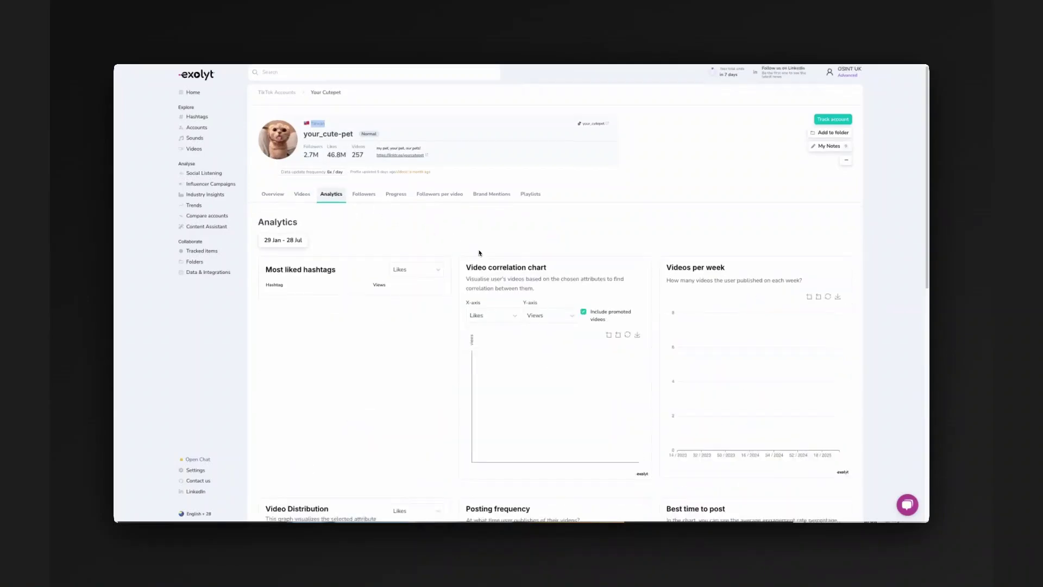
scroll(479, 253, down, 1)
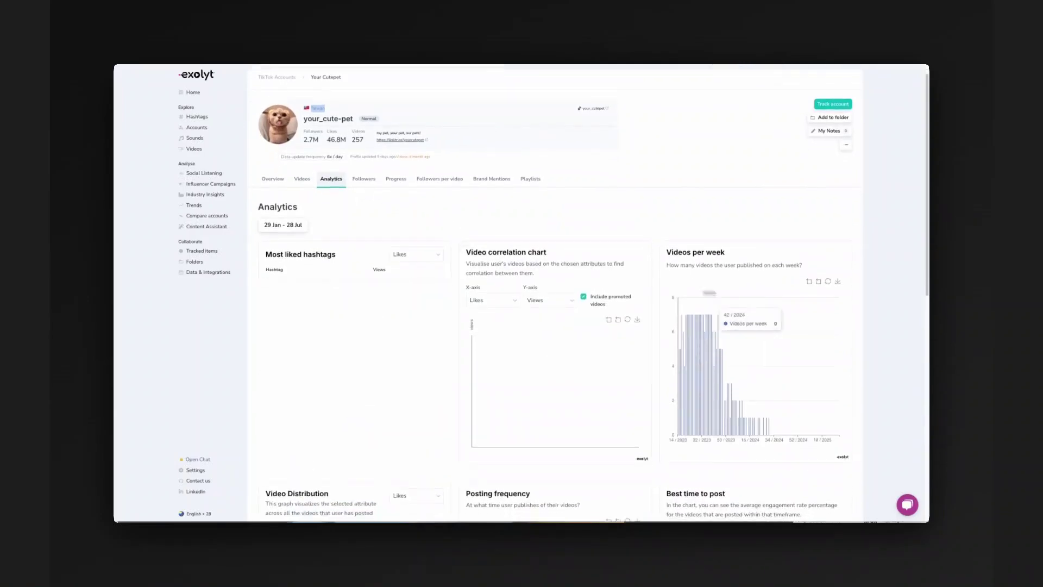
scroll(659, 256, down, 8)
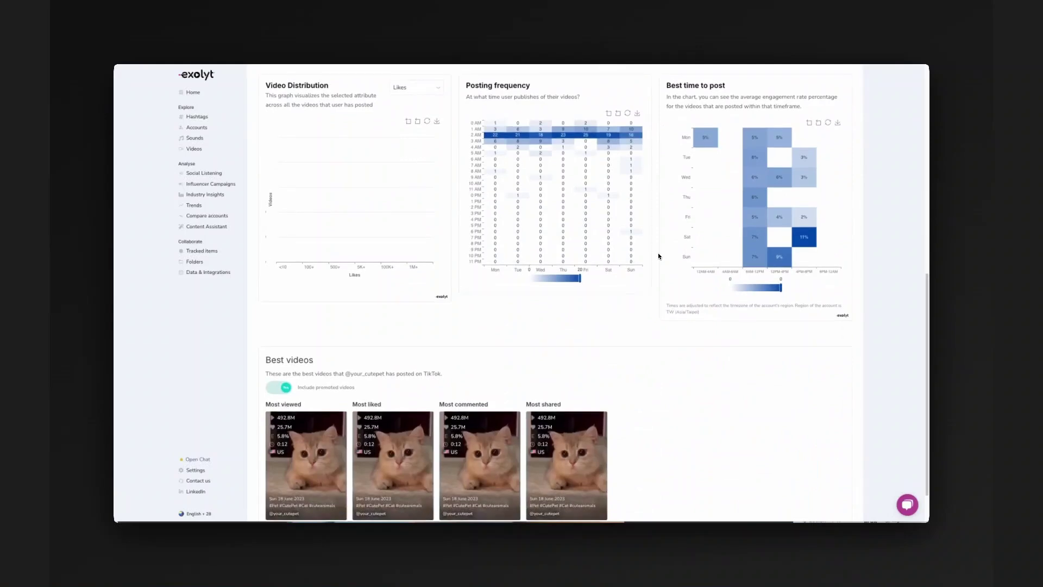
scroll(659, 256, up, 1)
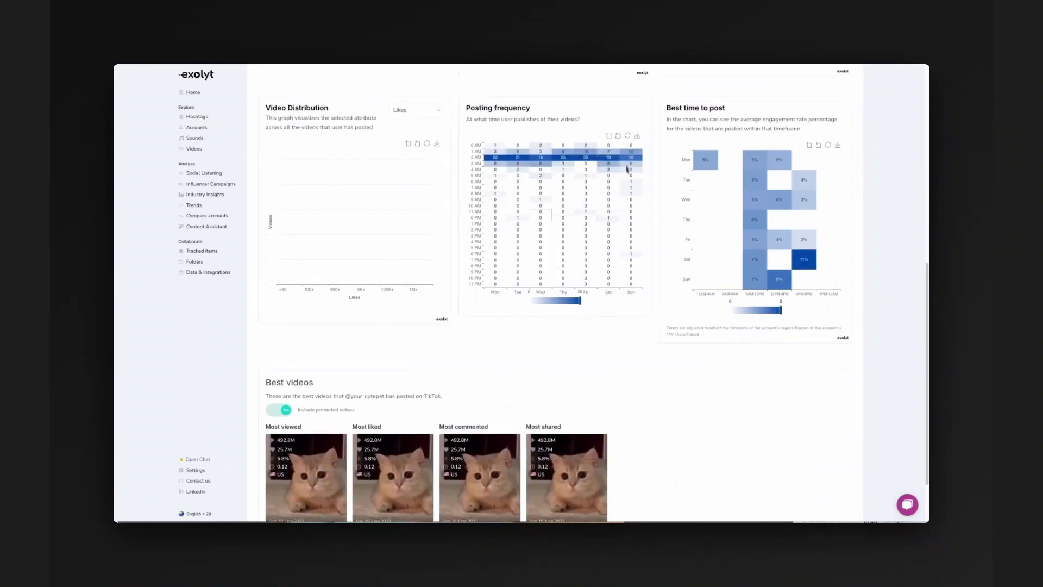
scroll(611, 201, up, 7)
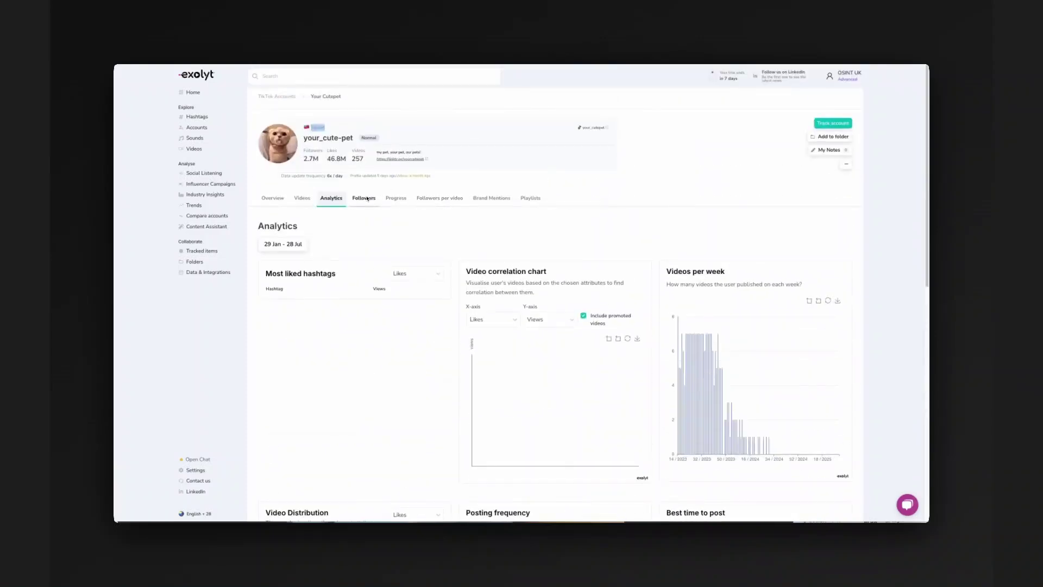
Review where the pet account's followers come from on the Followers tab
click(367, 199)
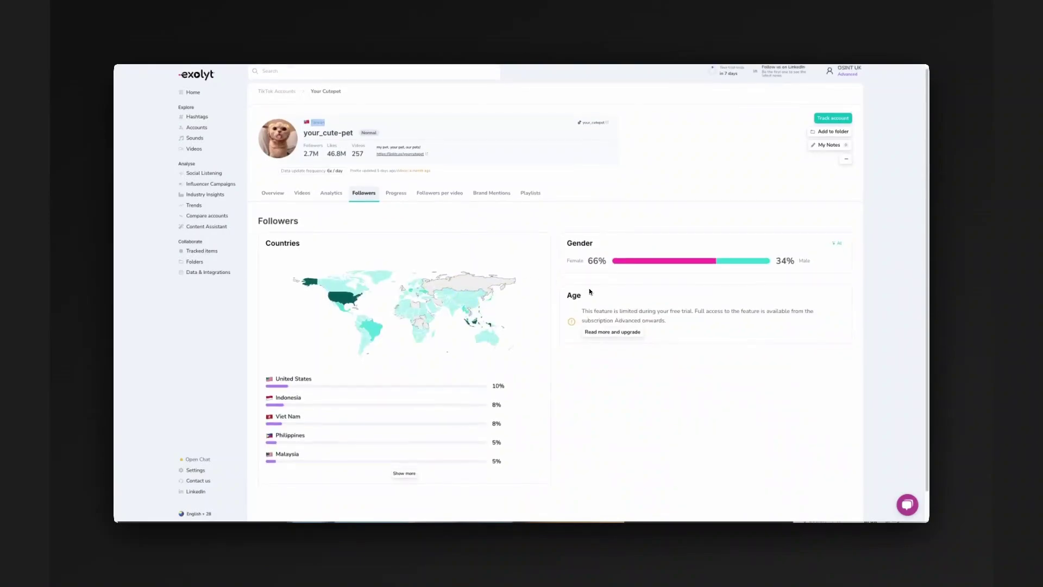
scroll(589, 291, down, 1)
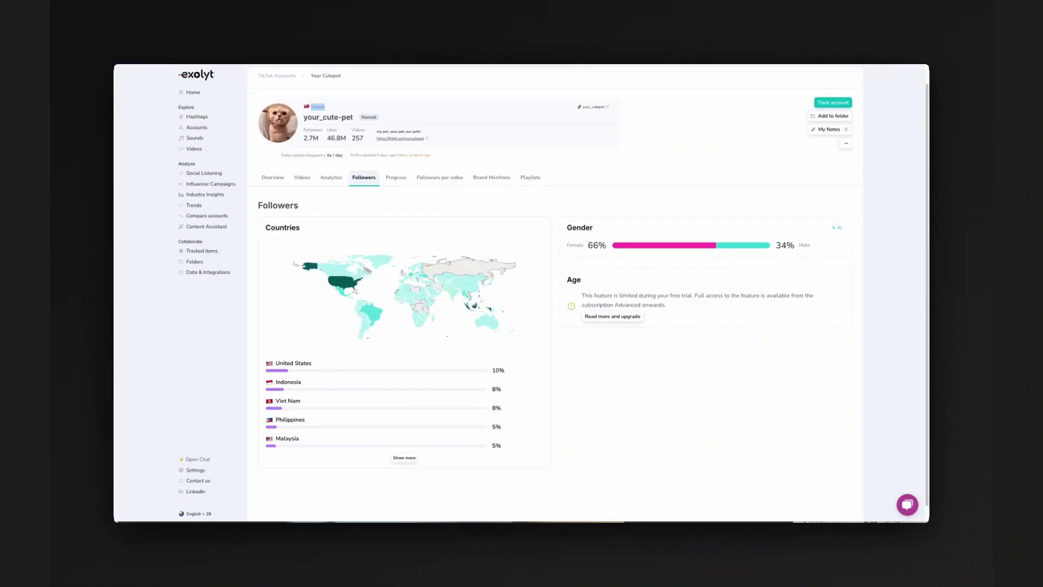
scroll(359, 277, down, 1)
scroll(405, 281, up, 2)
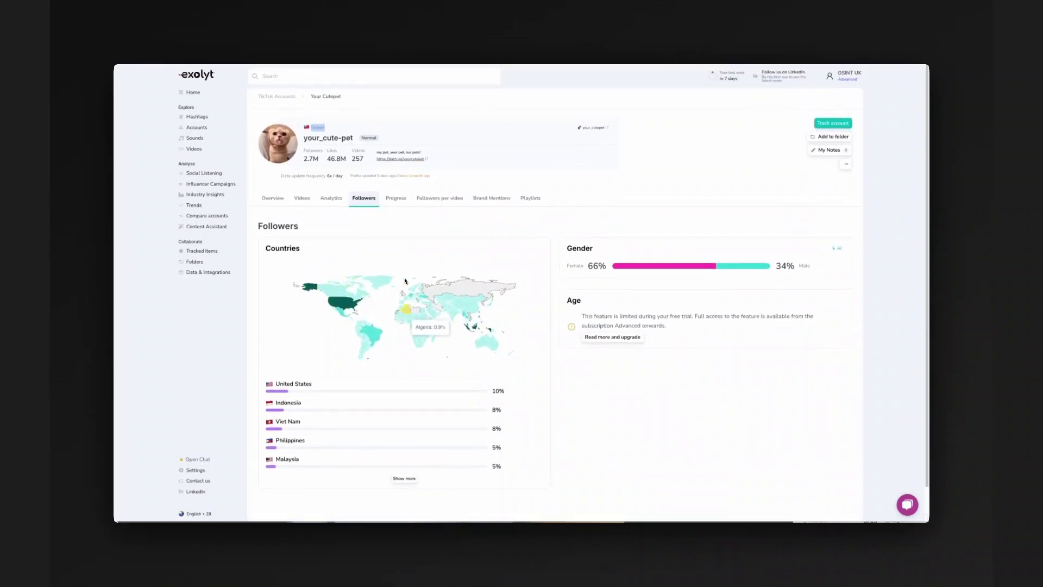
Check the Progress, Followers per video, Brand Mentions and Playlists tabs, finding no playlists
click(397, 200)
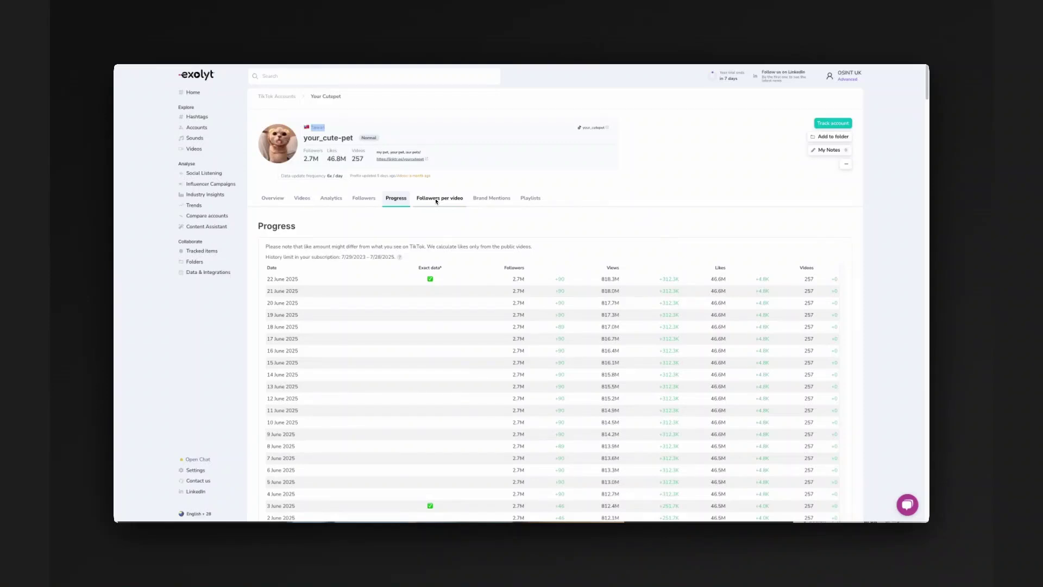
click(437, 200)
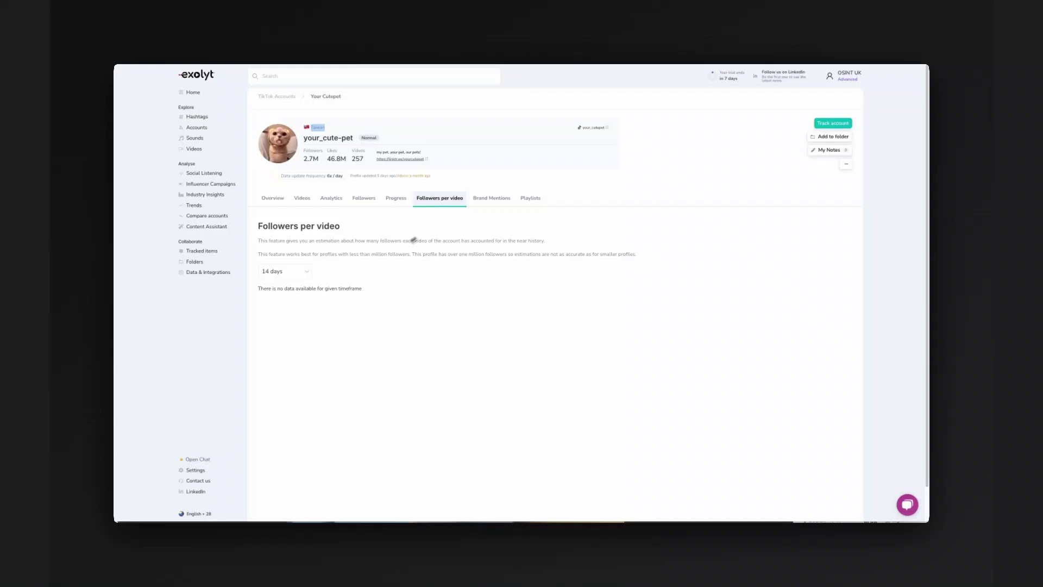
click(491, 199)
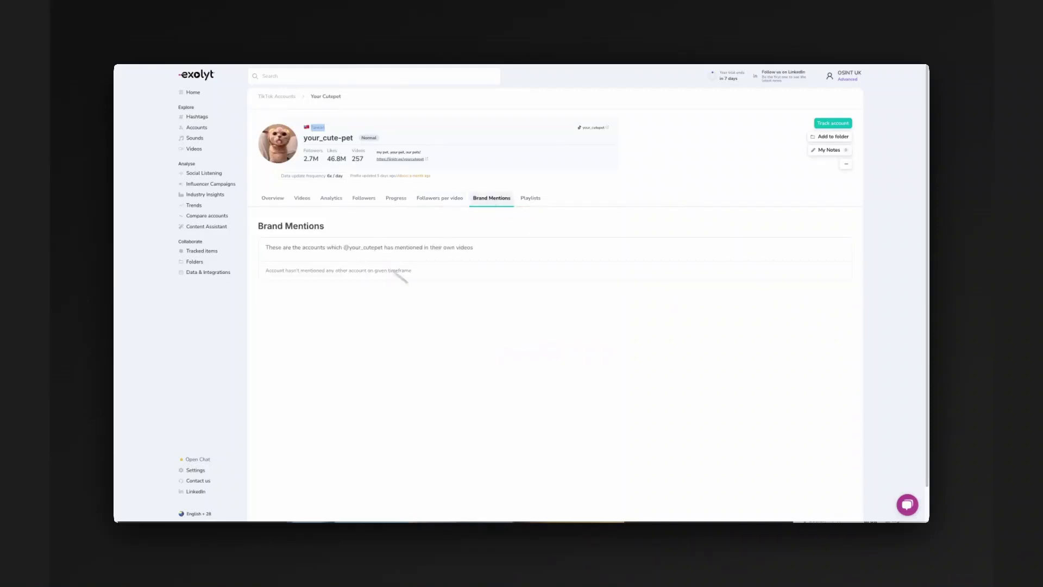
click(526, 198)
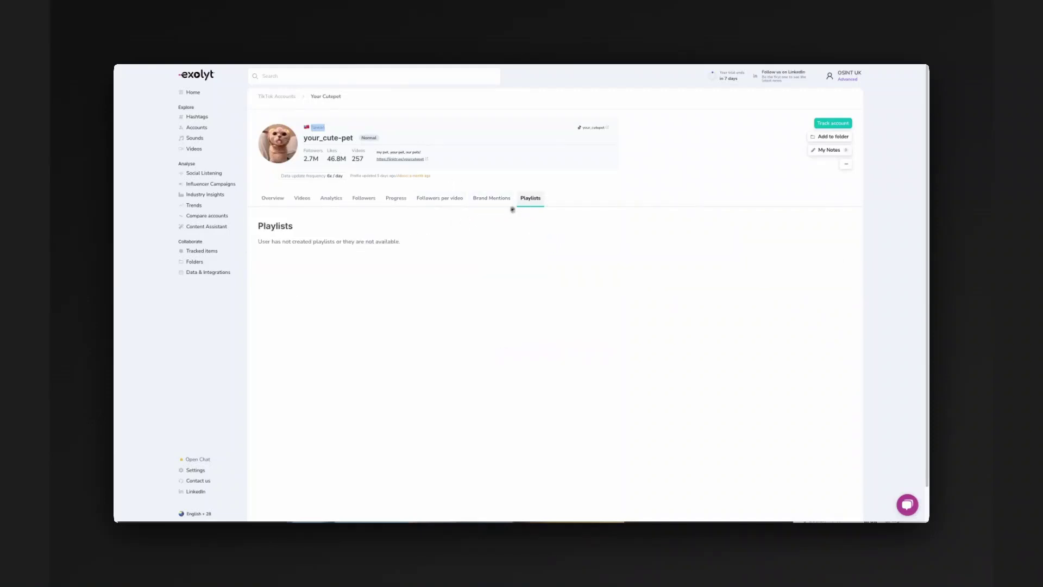
Return to the Overview showing Exo Score 5.3 and clear the highlight on Taiwan
click(275, 201)
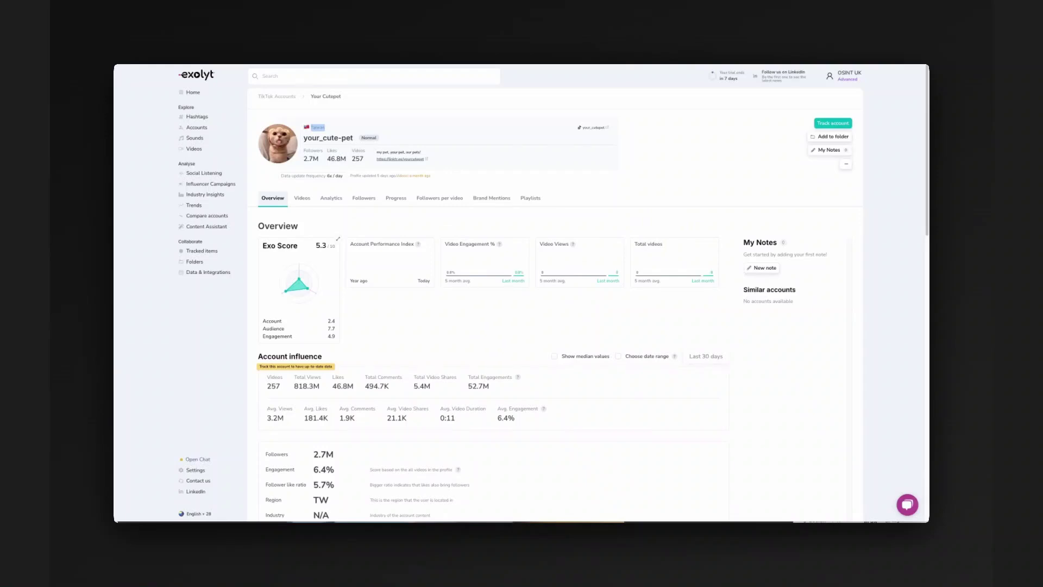
click(728, 211)
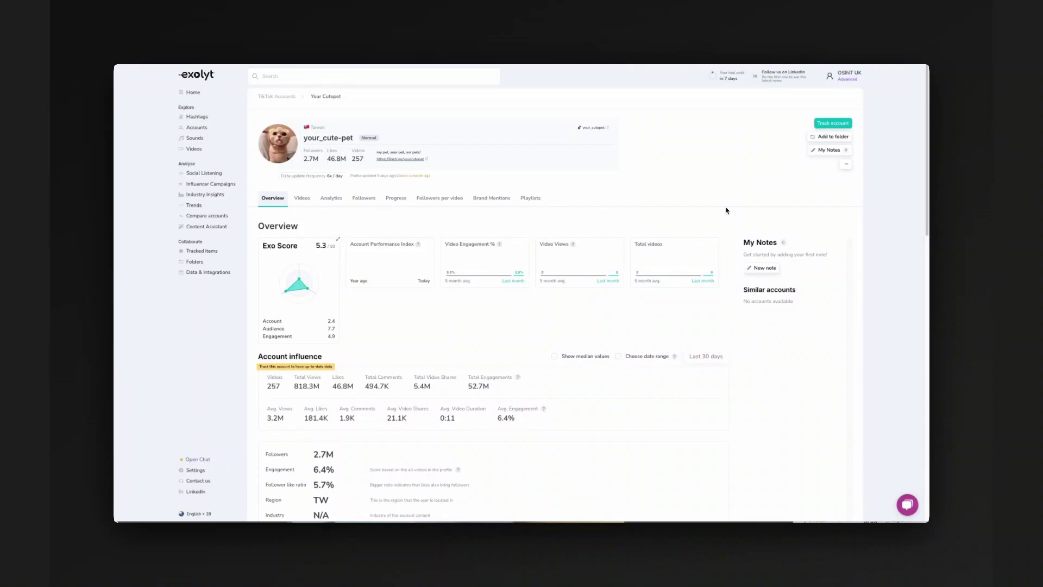